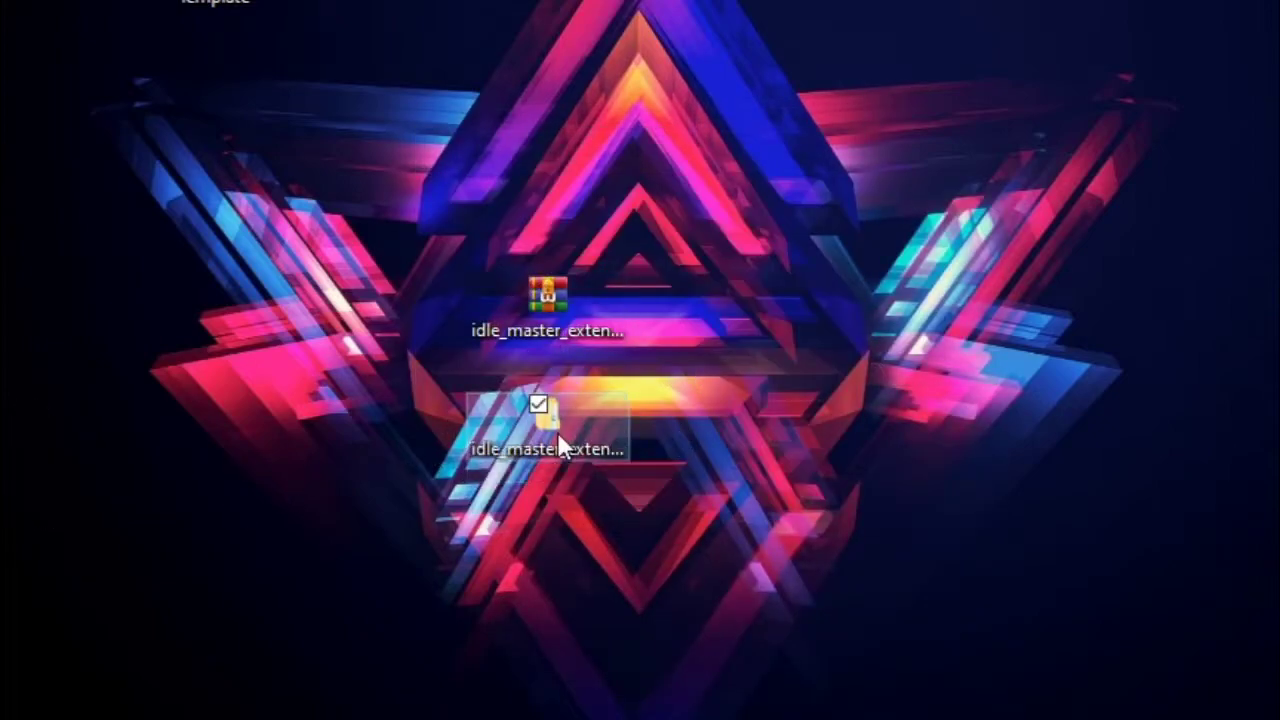
# Open the extracted idle_master_extended_v1.5 folder, including its inner folder, and launch the IdleMaster application.
pyautogui.doubleClick(557, 432)
pyautogui.doubleClick(567, 28)
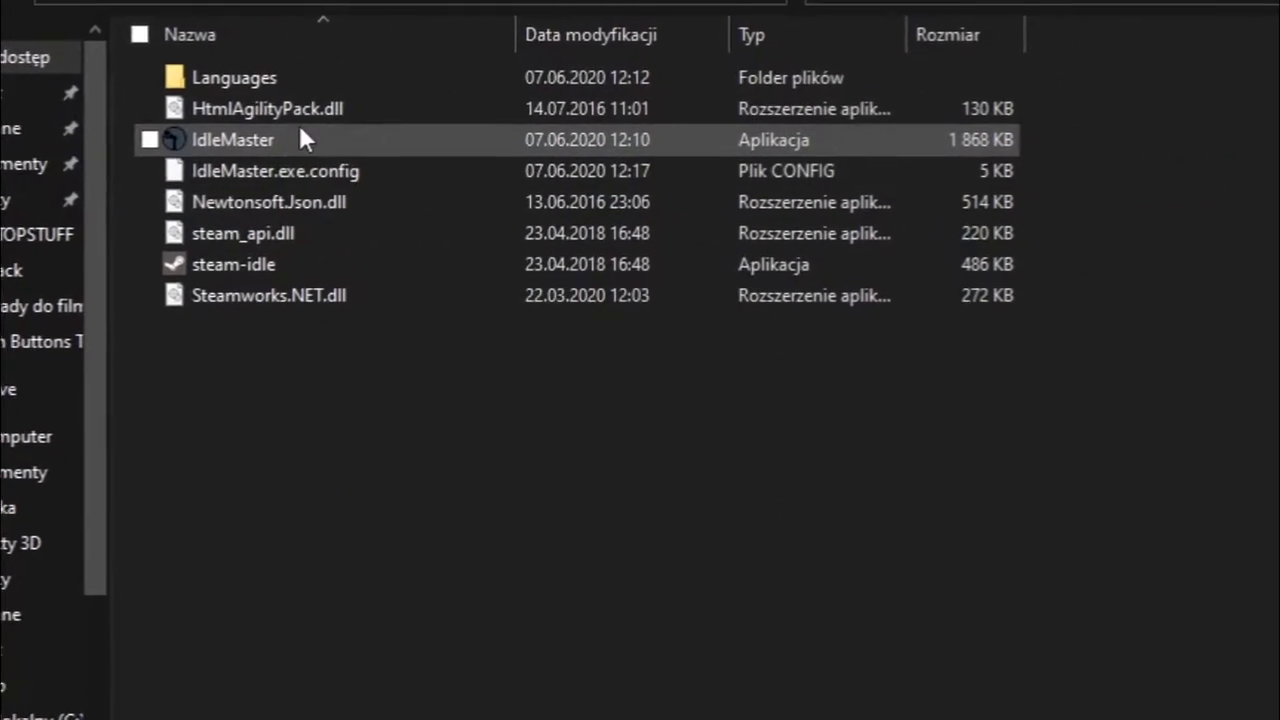
pyautogui.moveTo(306, 314); pyautogui.dragTo(272, 72)
pyautogui.click(372, 454)
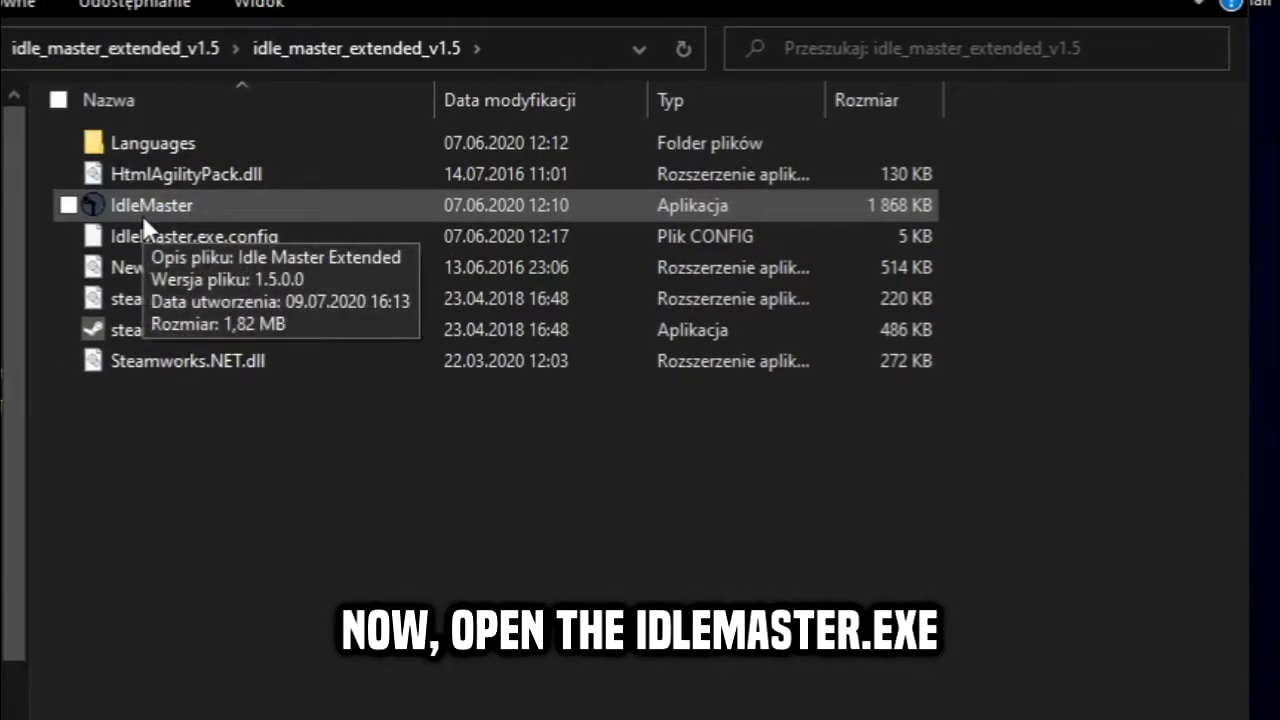
pyautogui.doubleClick(142, 212)
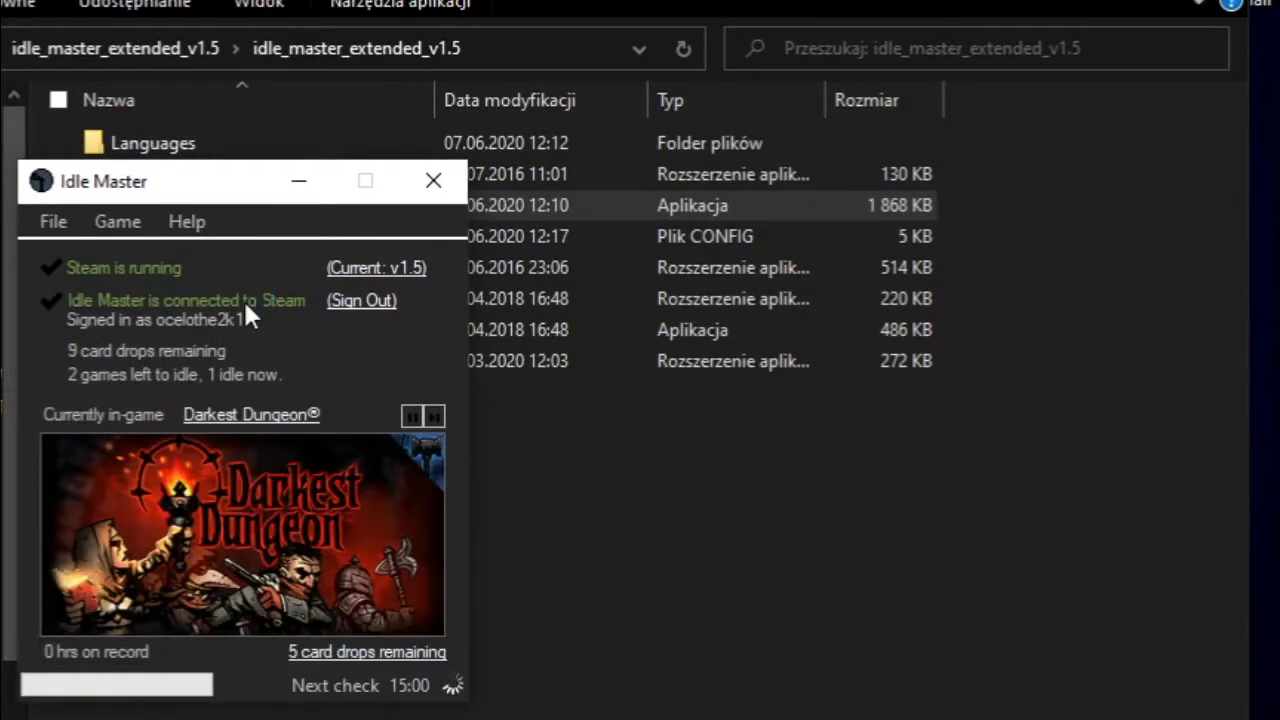
# Set the idling behavior to Fast mode in the settings and accept the change.
pyautogui.click(55, 221)
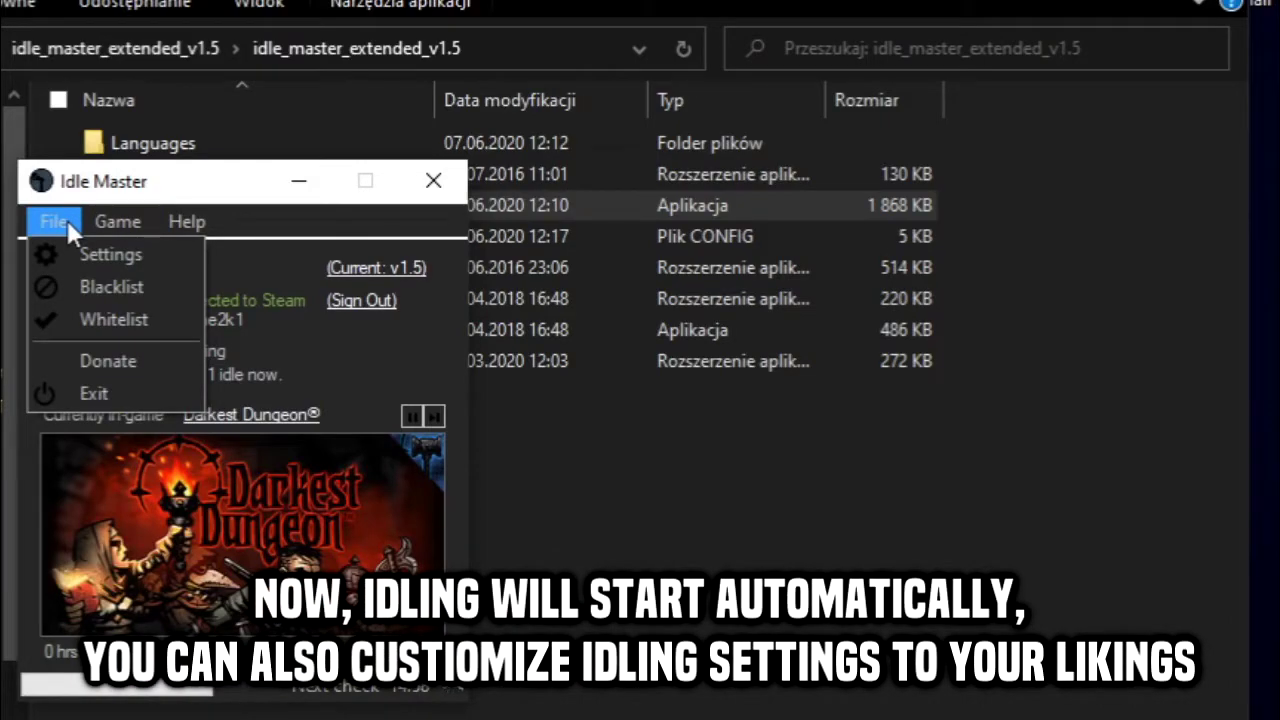
pyautogui.click(75, 255)
pyautogui.moveTo(182, 141); pyautogui.dragTo(245, 262)
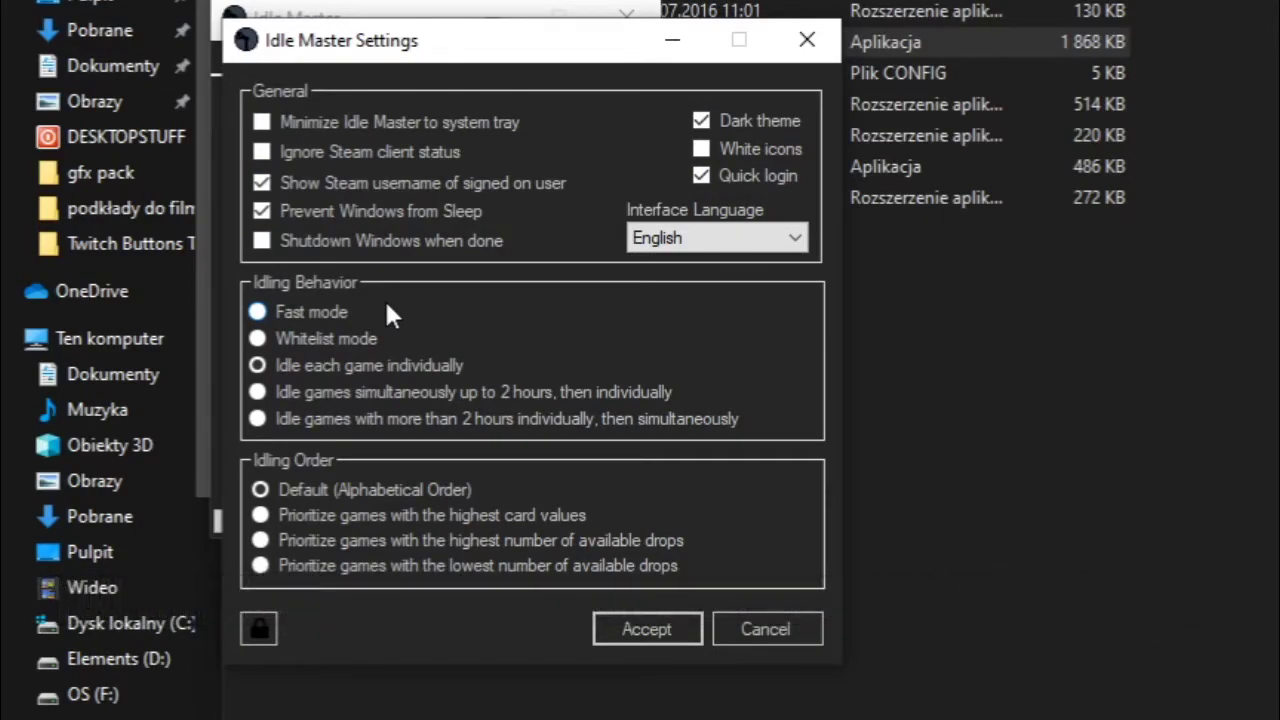
pyautogui.click(300, 313)
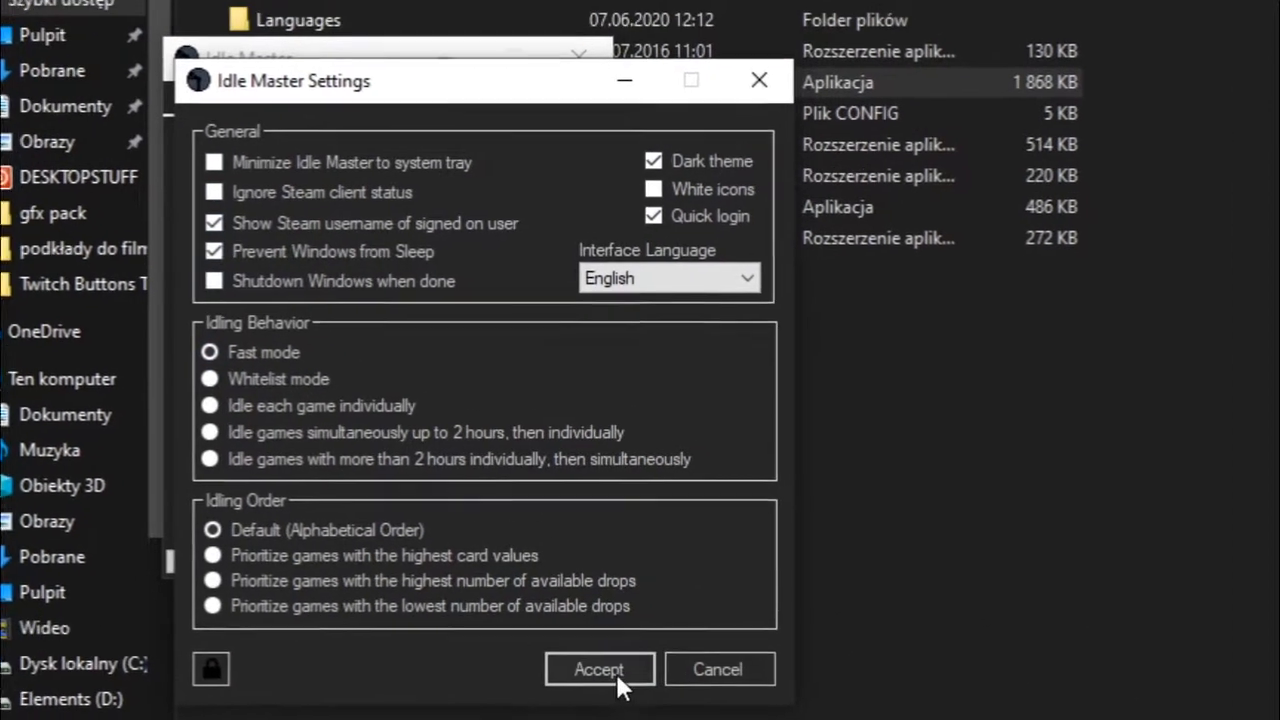
pyautogui.click(618, 670)
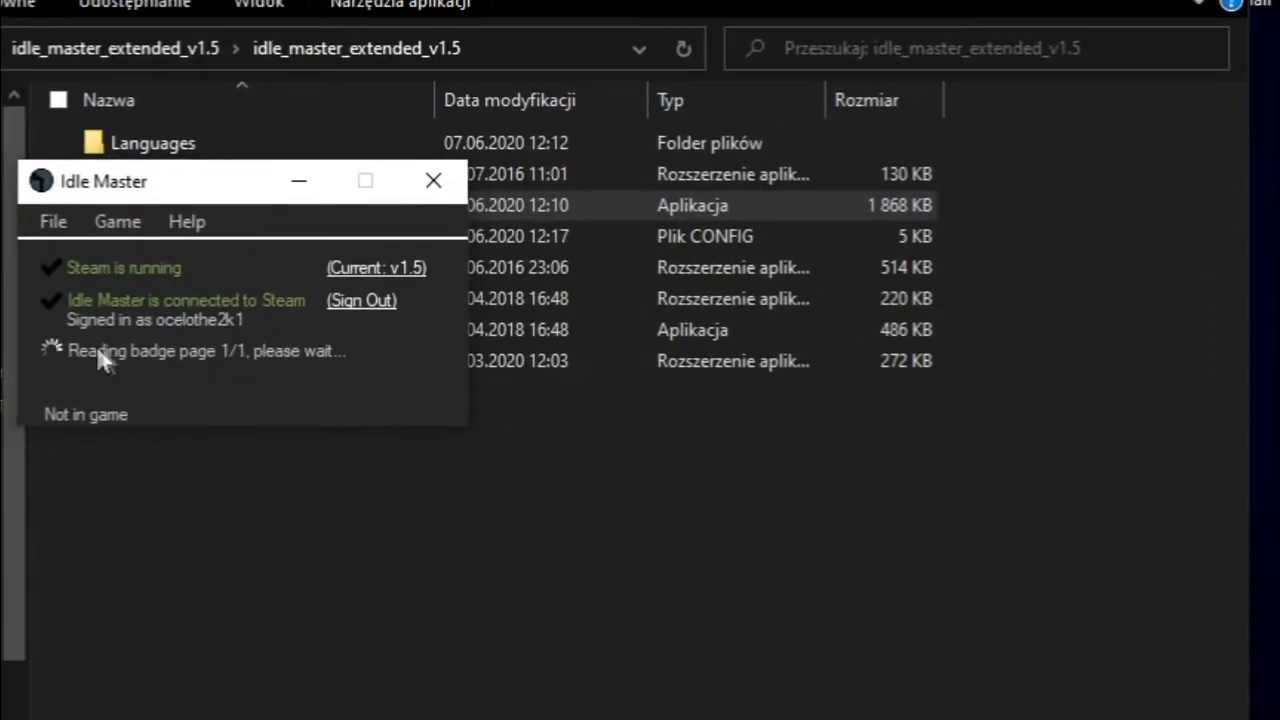
pyautogui.moveTo(266, 528); pyautogui.dragTo(225, 476)
pyautogui.click(268, 562)
# Set the idling behavior to Idle each game individually in the settings and accept the change.
pyautogui.click(184, 228)
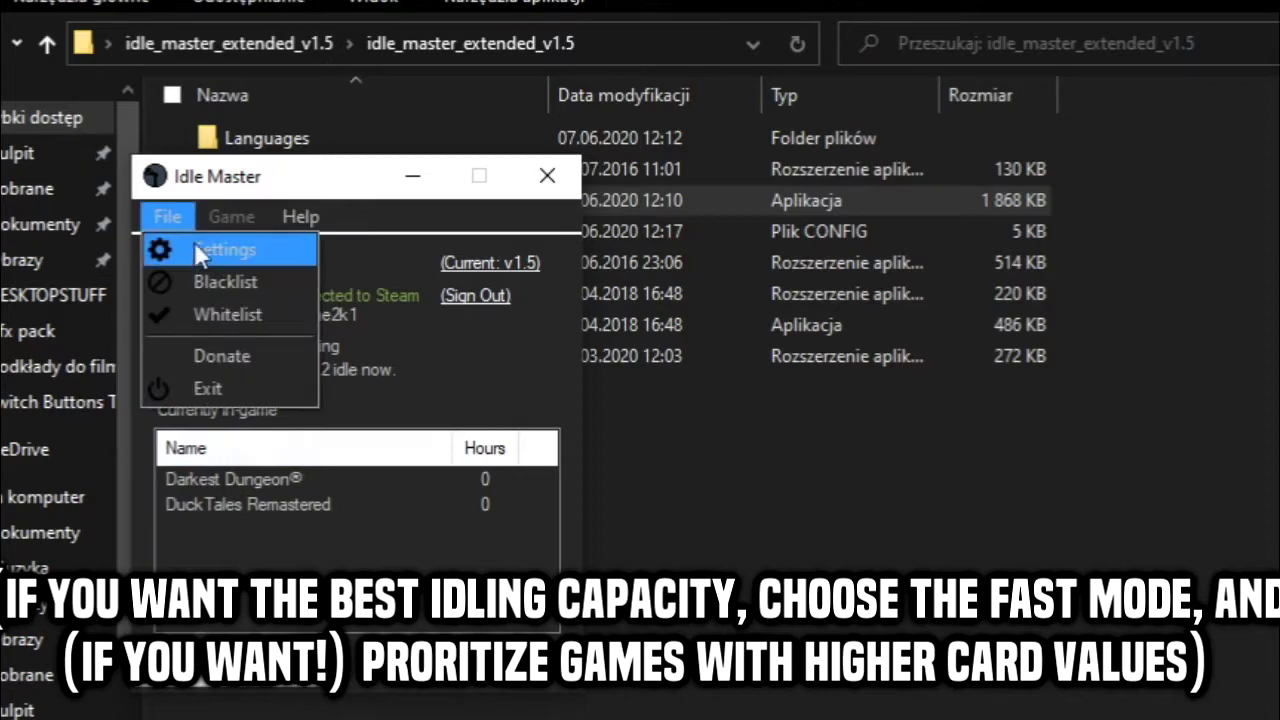
pyautogui.click(214, 246)
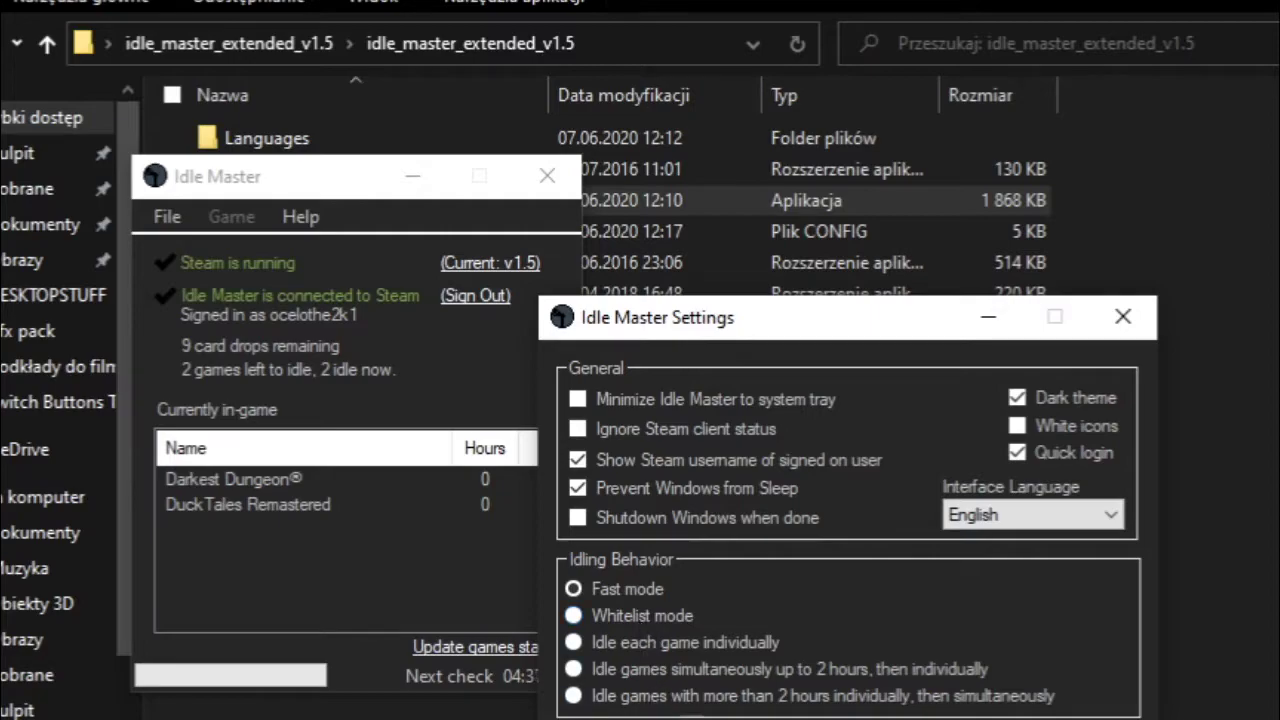
pyautogui.moveTo(612, 322); pyautogui.dragTo(648, 166)
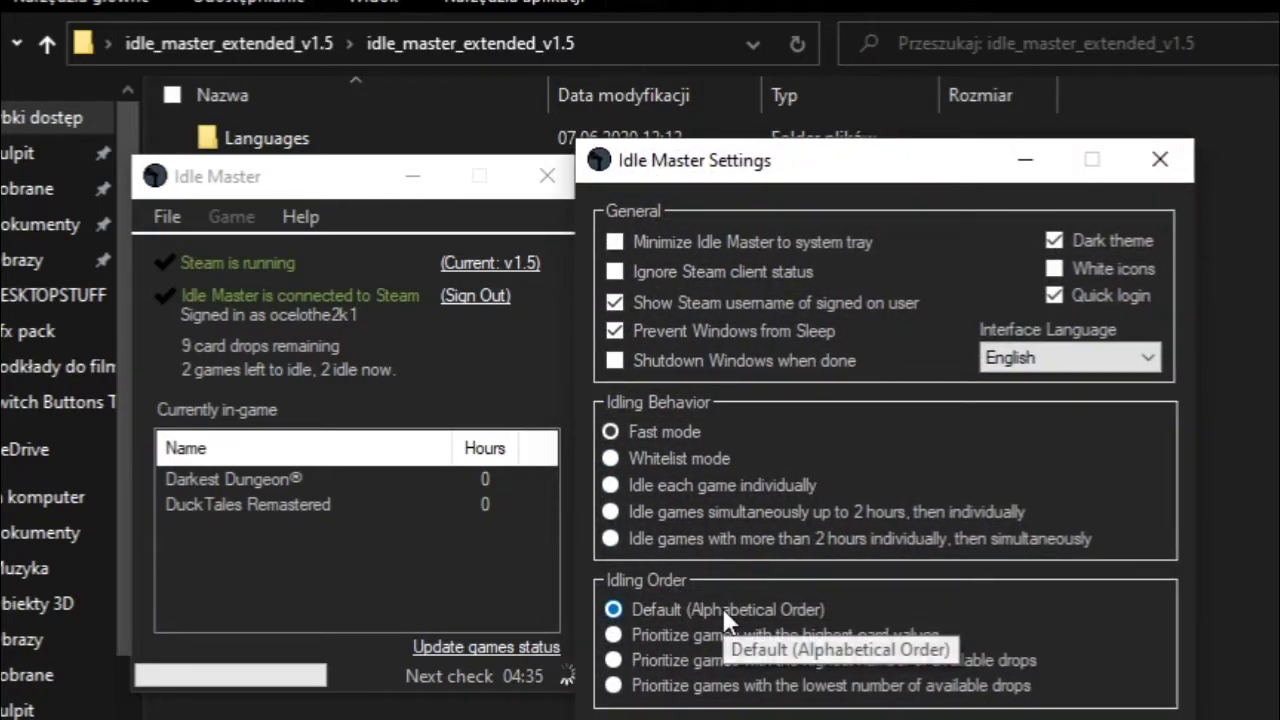
pyautogui.click(611, 485)
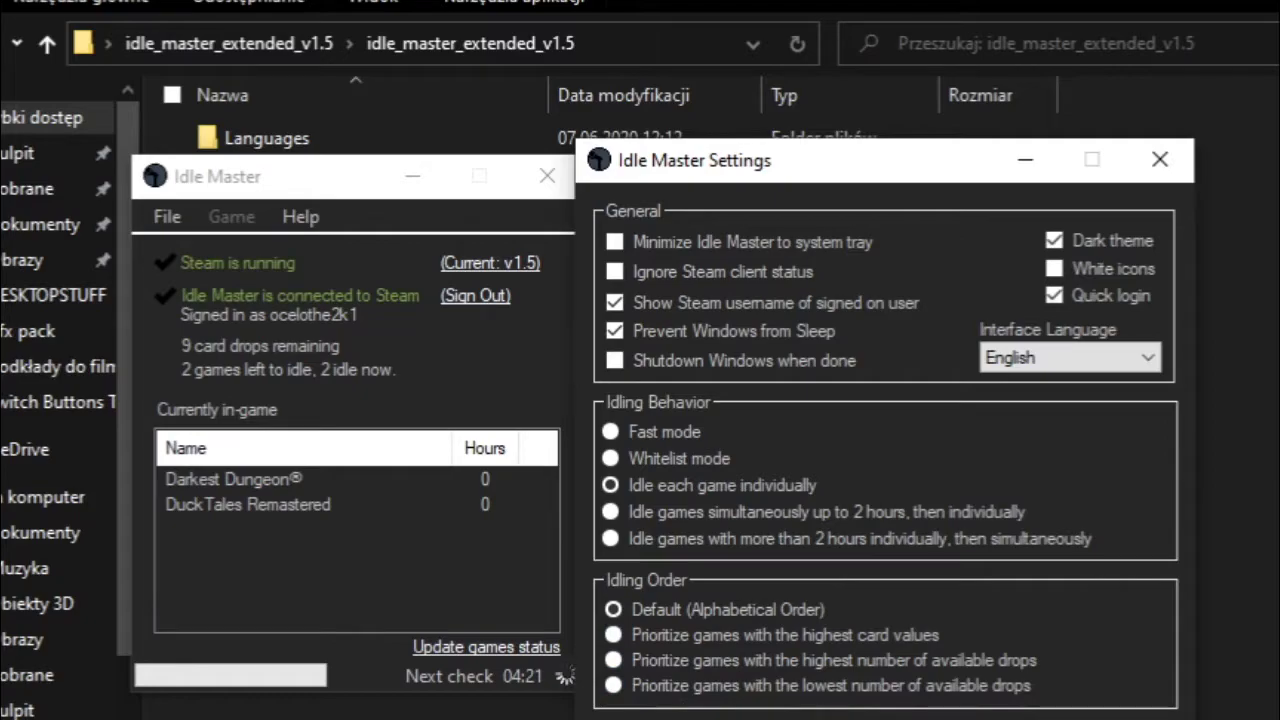
pyautogui.click(793, 714)
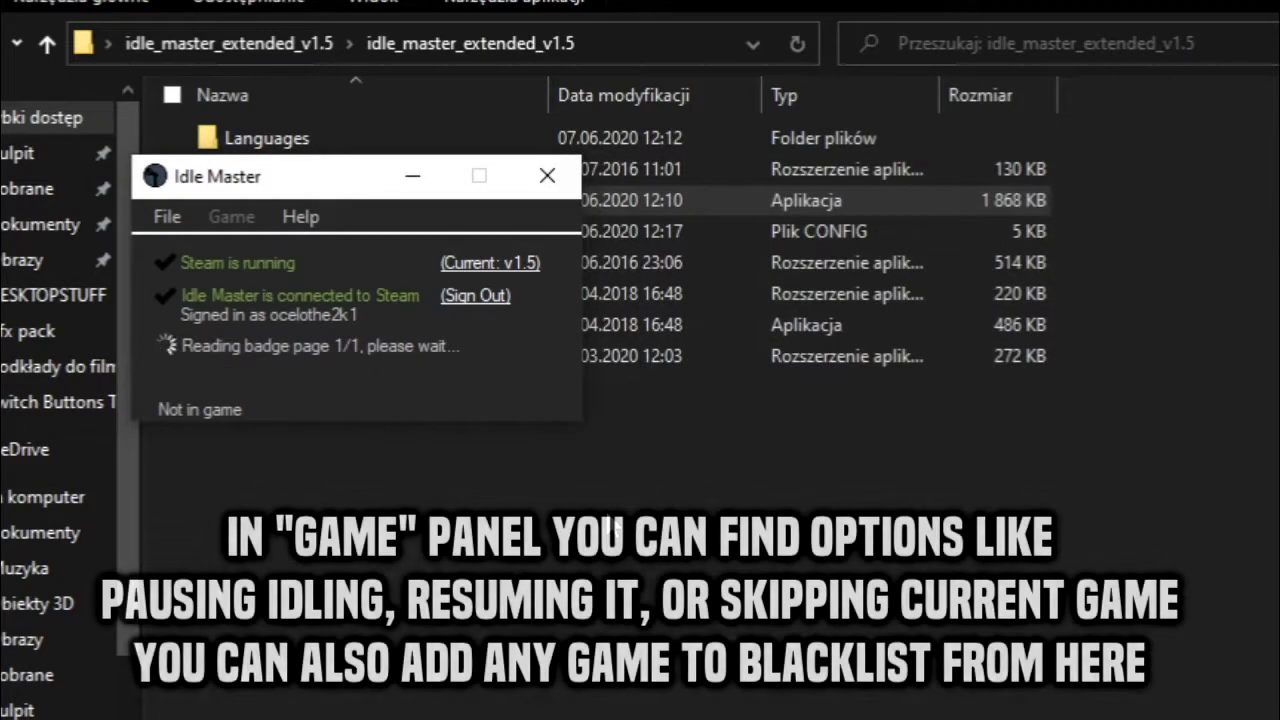
# Review the idling options for the current game and the blacklist manager, then close the manager.
pyautogui.click(232, 216)
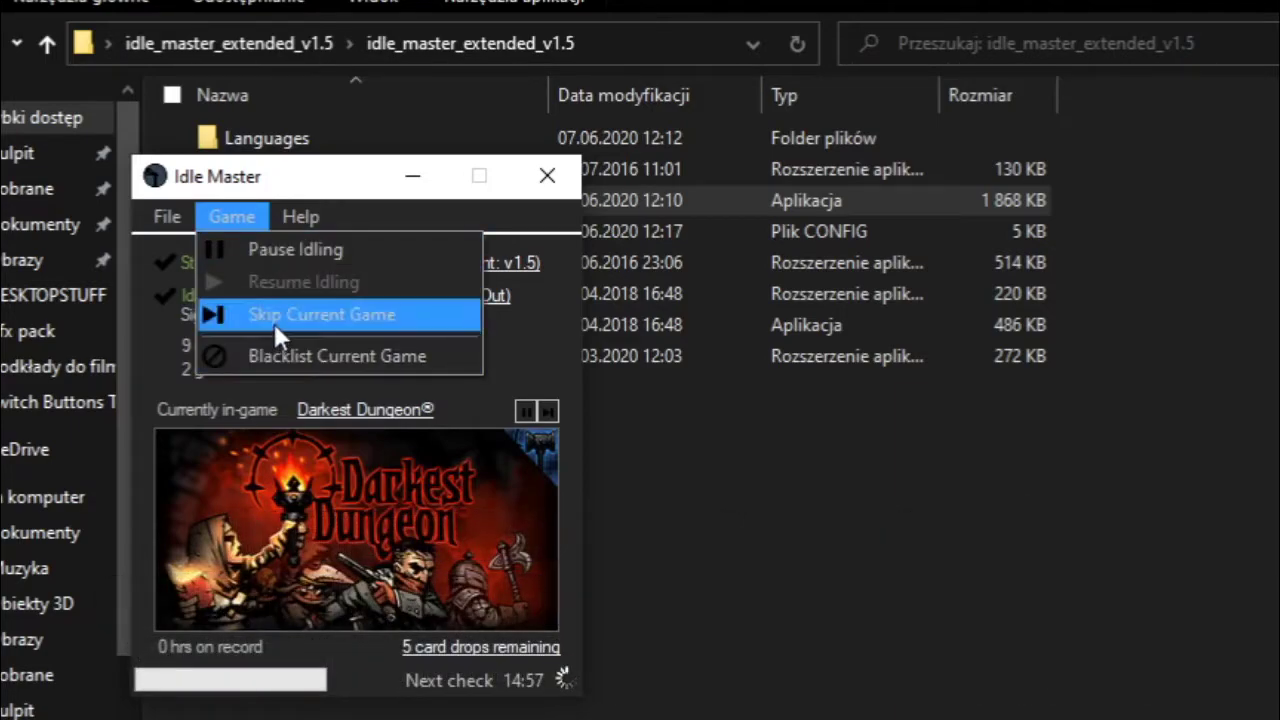
pyautogui.moveTo(181, 226)
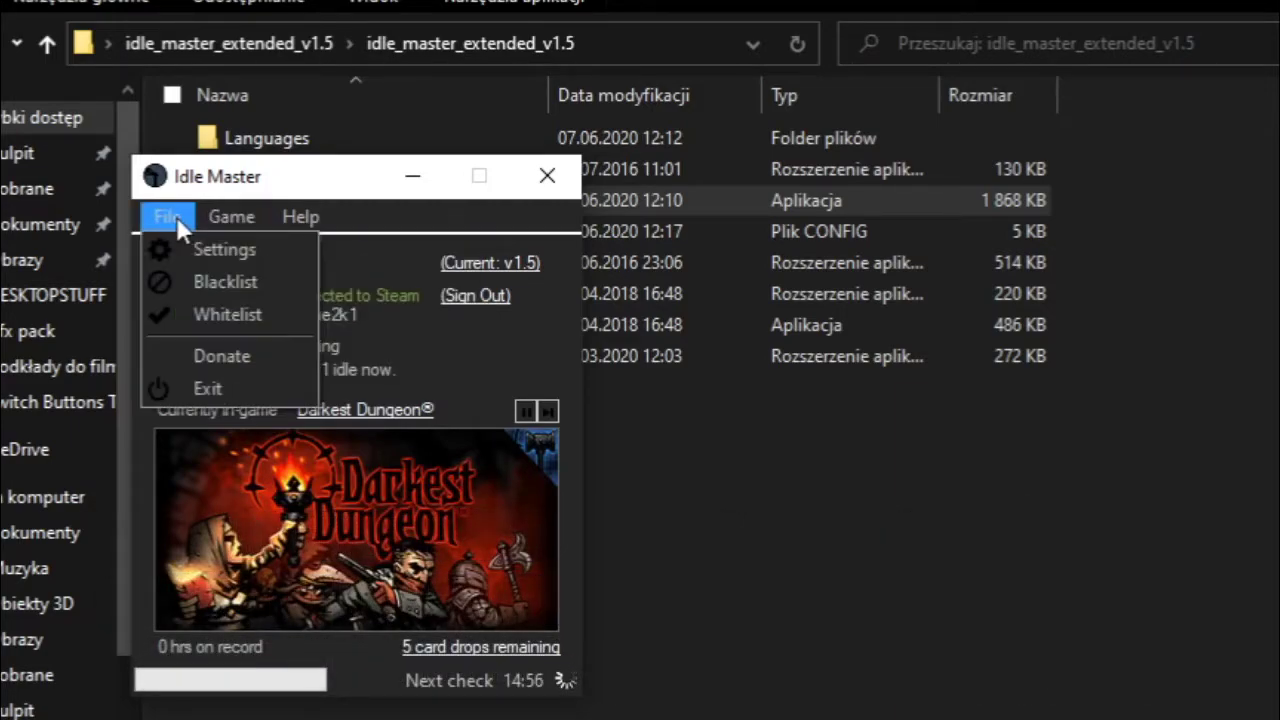
pyautogui.click(196, 288)
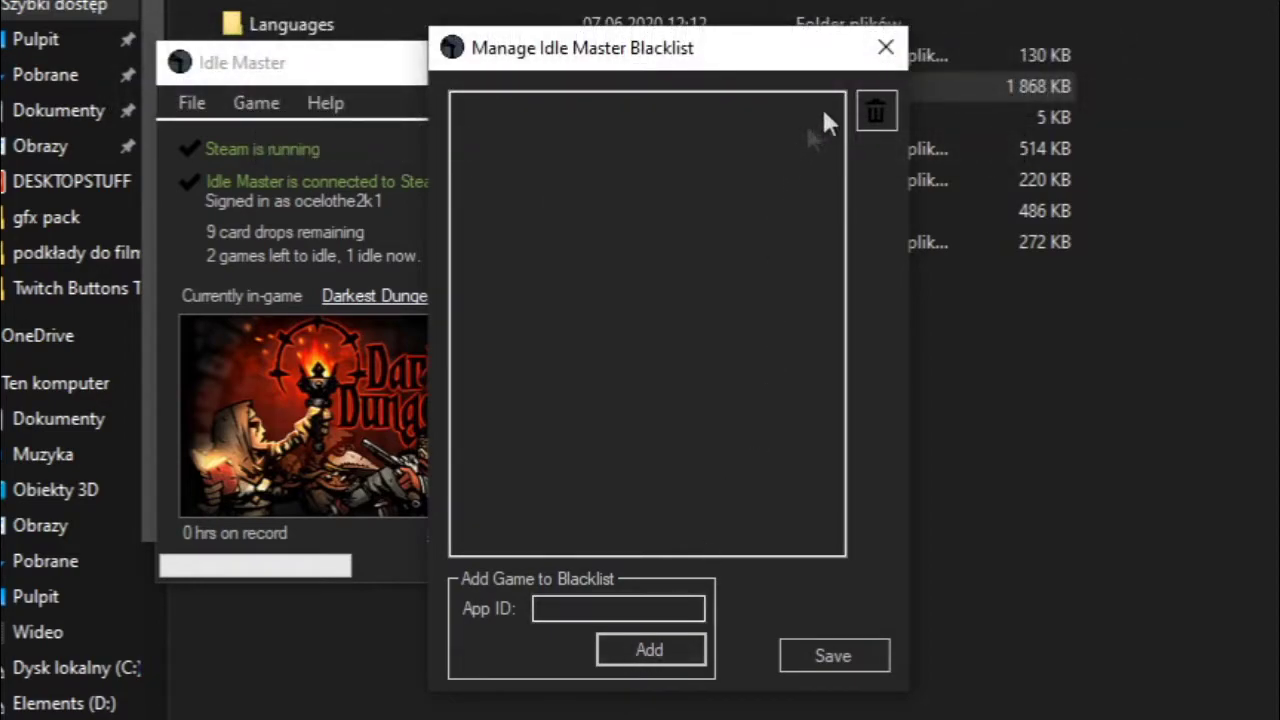
pyautogui.click(884, 55)
# Pause idling of the current game and resume it.
pyautogui.click(262, 103)
pyautogui.click(300, 137)
pyautogui.click(275, 110)
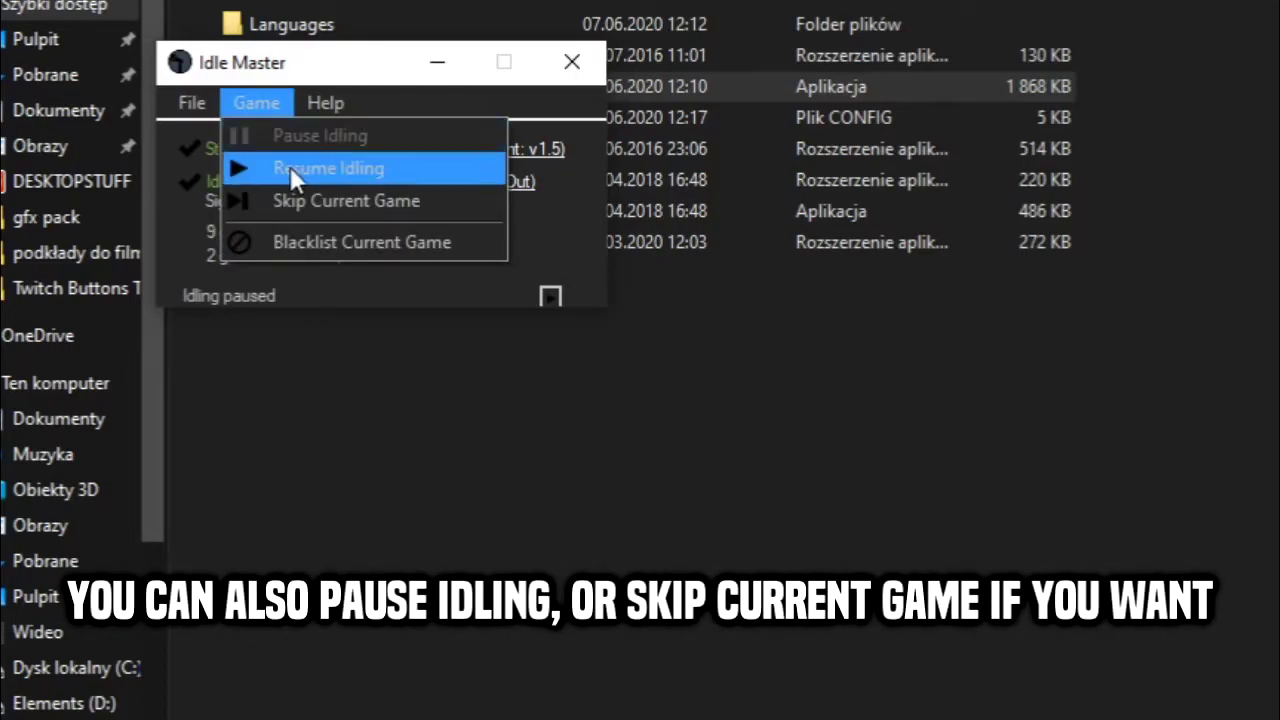
pyautogui.click(290, 166)
# Skip Darkest Dungeon and add DuckTales Remastered to the blacklist while it is the current game.
pyautogui.click(262, 106)
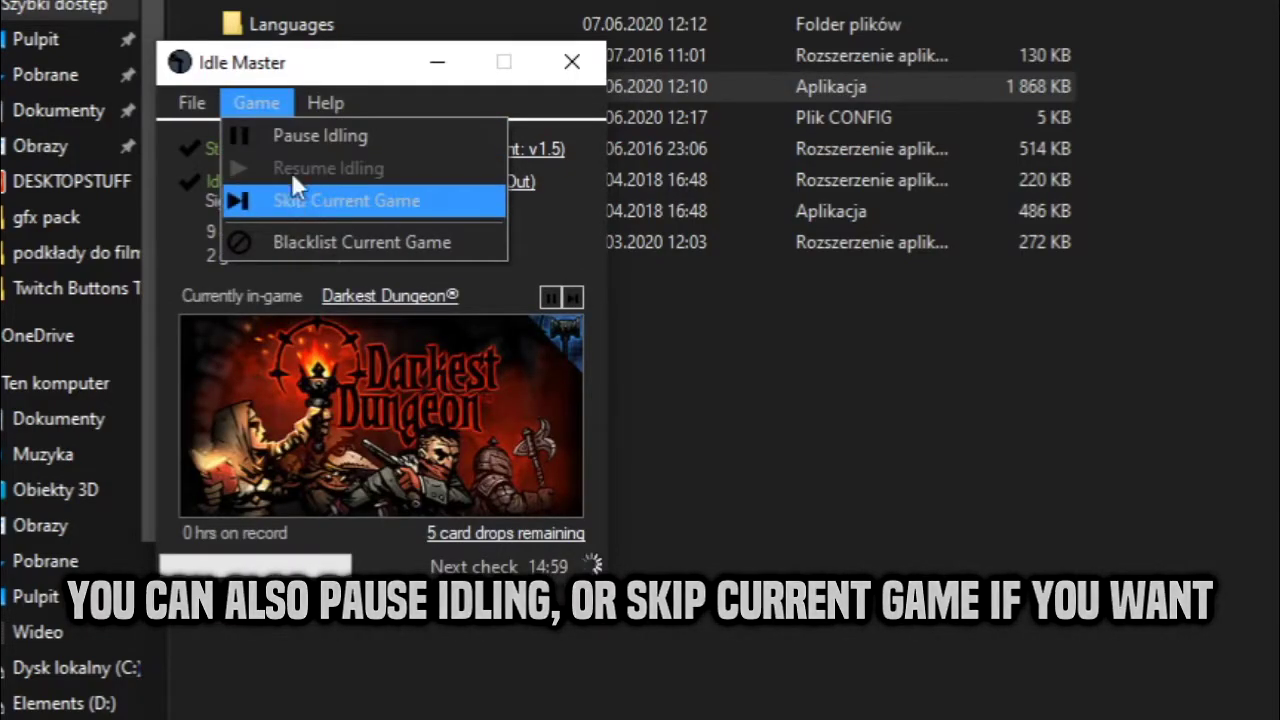
pyautogui.click(288, 198)
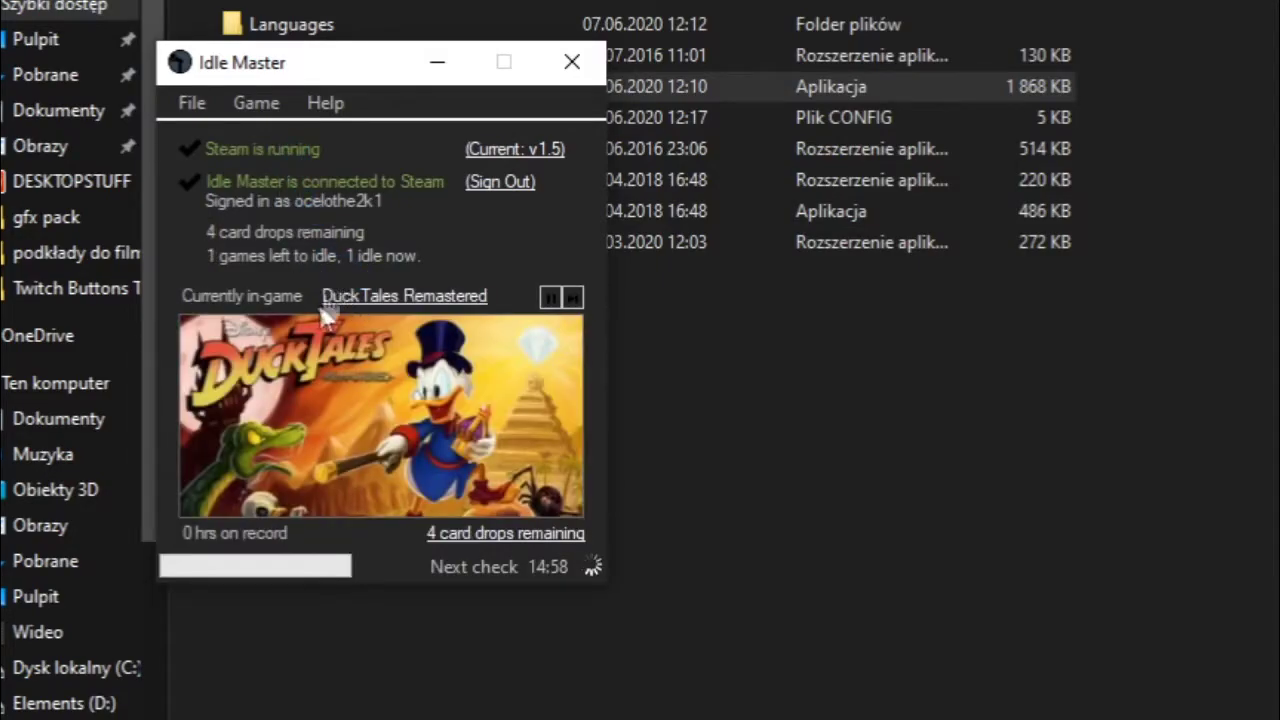
pyautogui.click(279, 114)
pyautogui.click(309, 246)
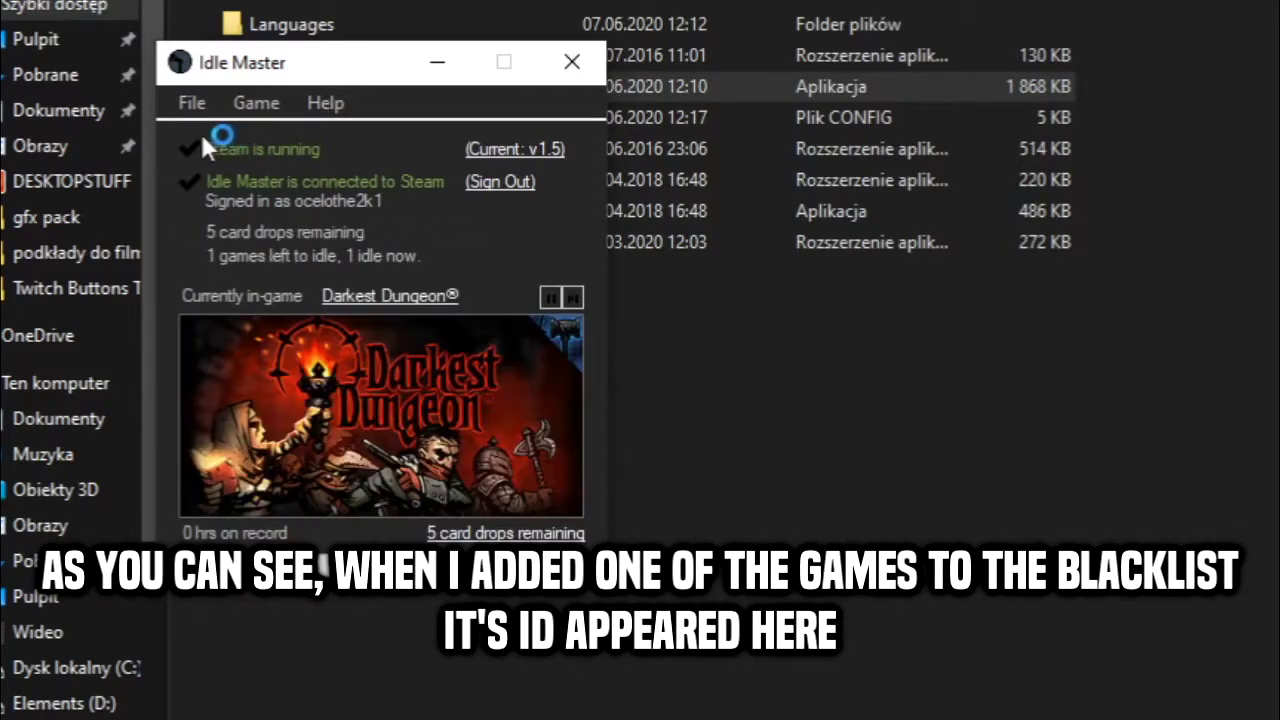
# Remove the entry 237630 from the blacklist and save the list.
pyautogui.click(188, 103)
pyautogui.click(185, 165)
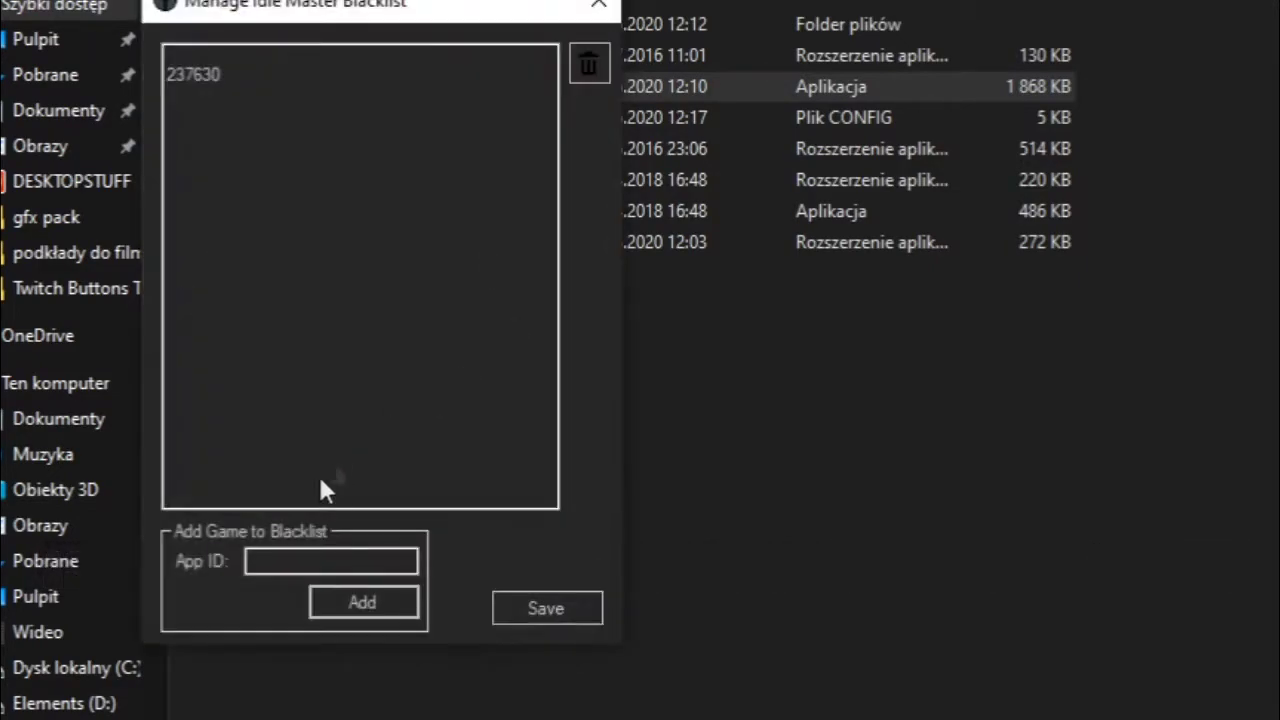
pyautogui.click(208, 80)
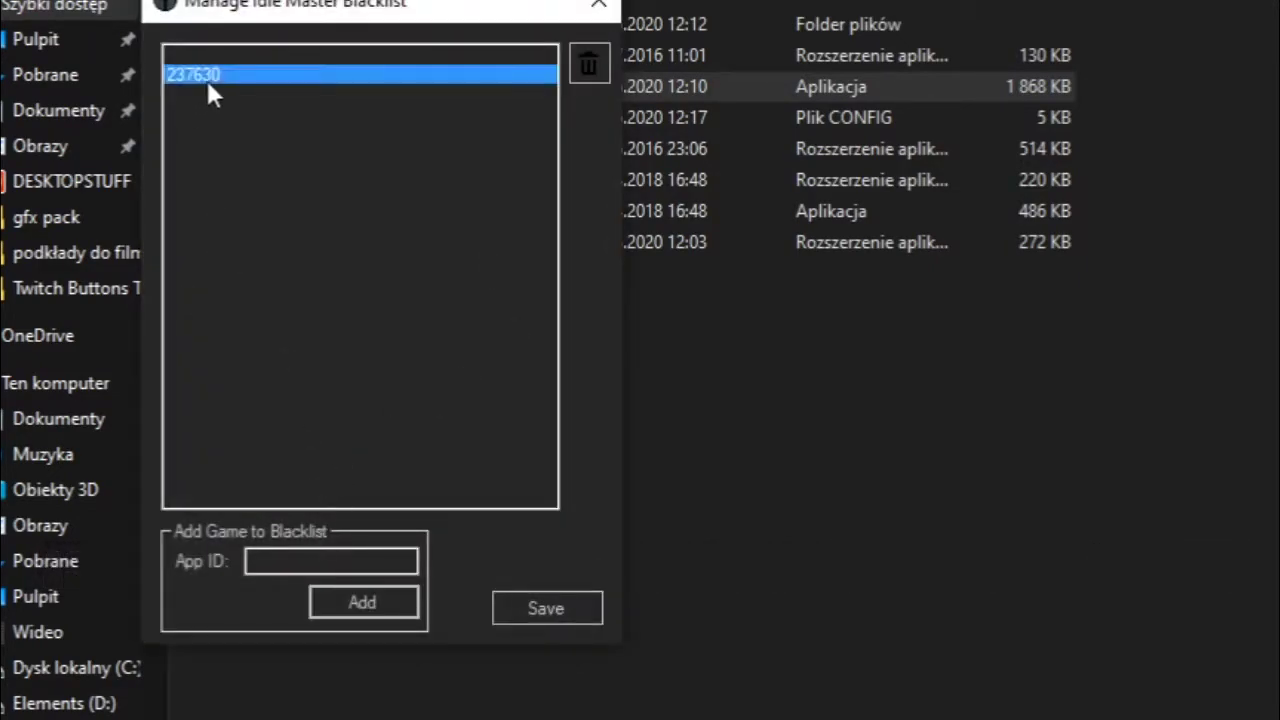
pyautogui.click(600, 58)
pyautogui.click(575, 610)
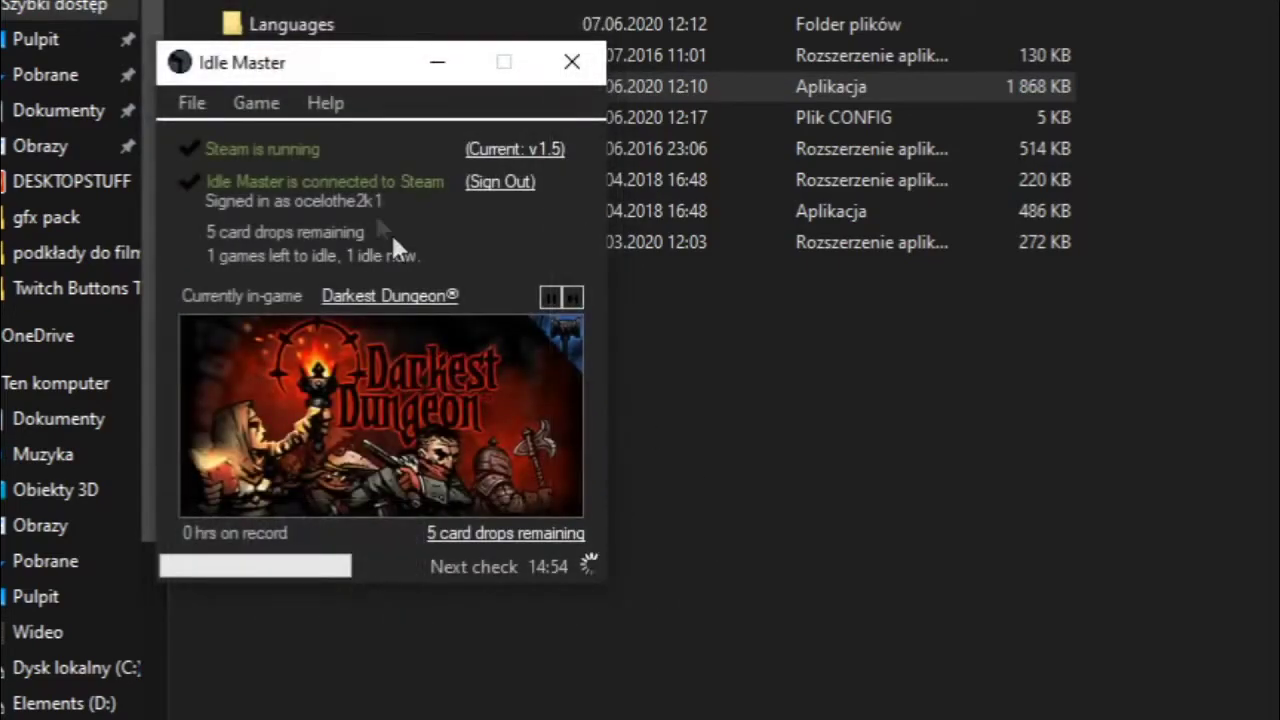
# Add the game with app ID 262060 to the whitelist and save the list.
pyautogui.click(190, 103)
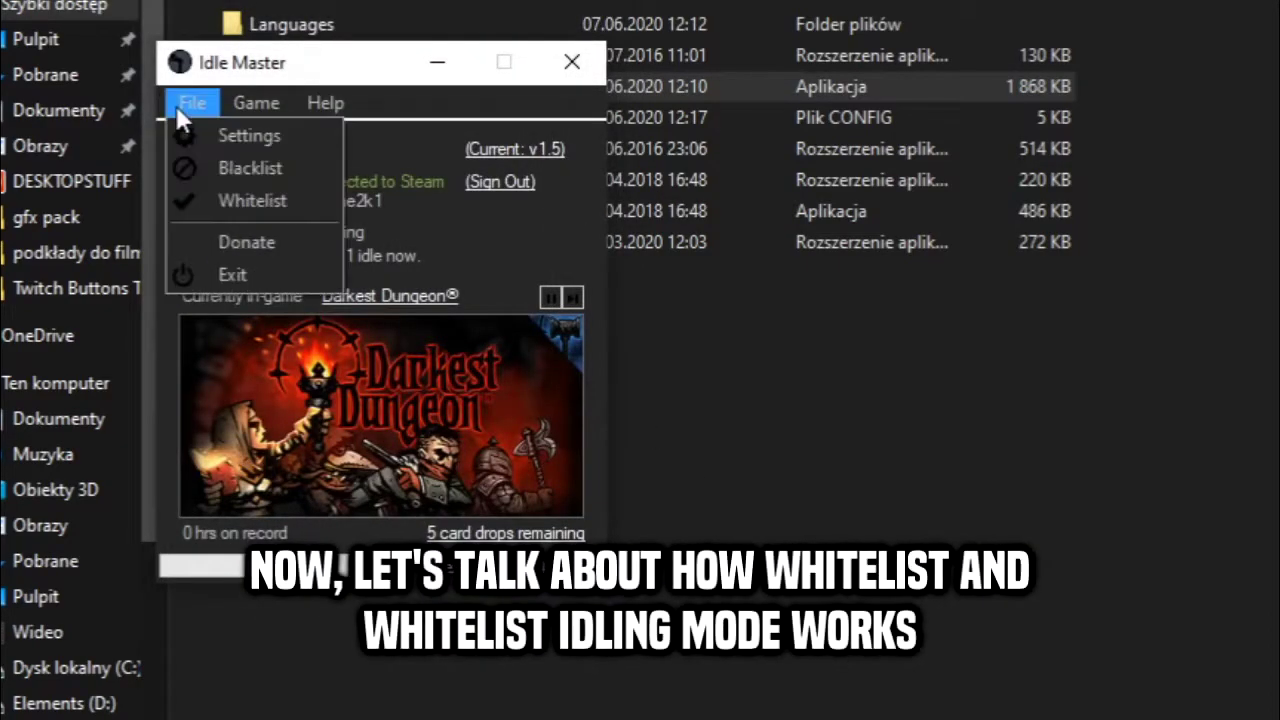
pyautogui.click(217, 200)
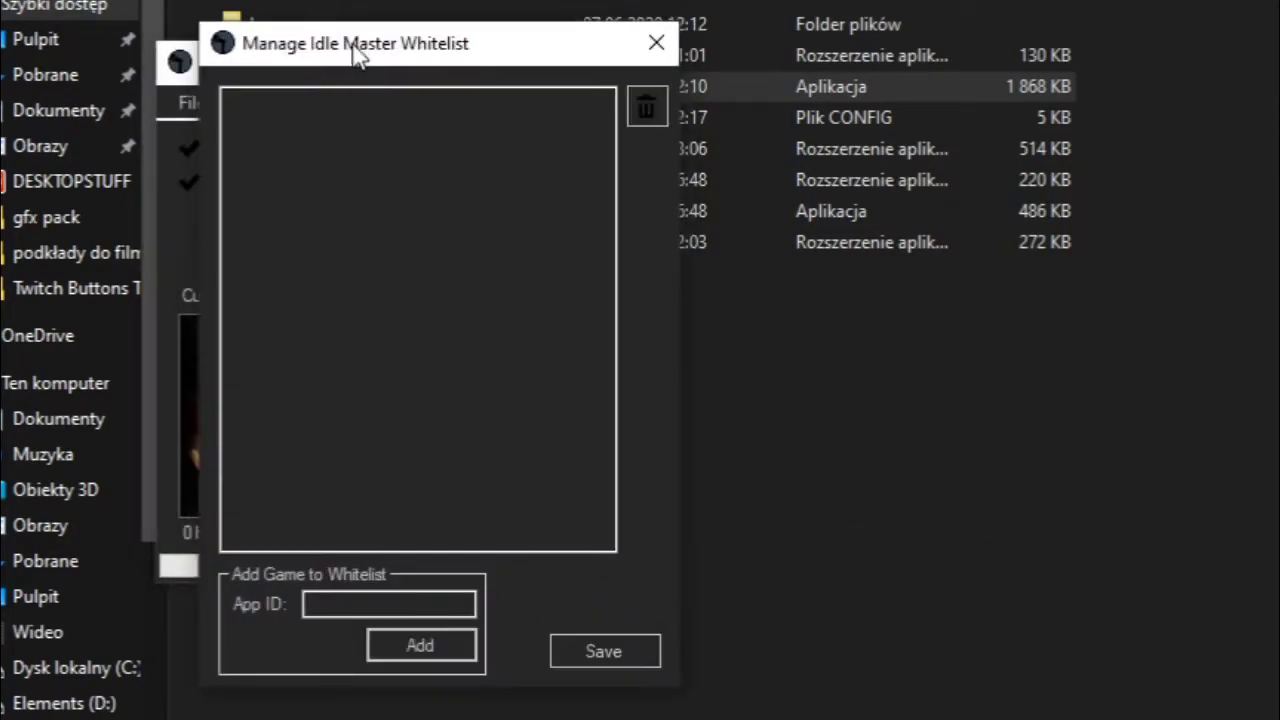
pyautogui.click(331, 96)
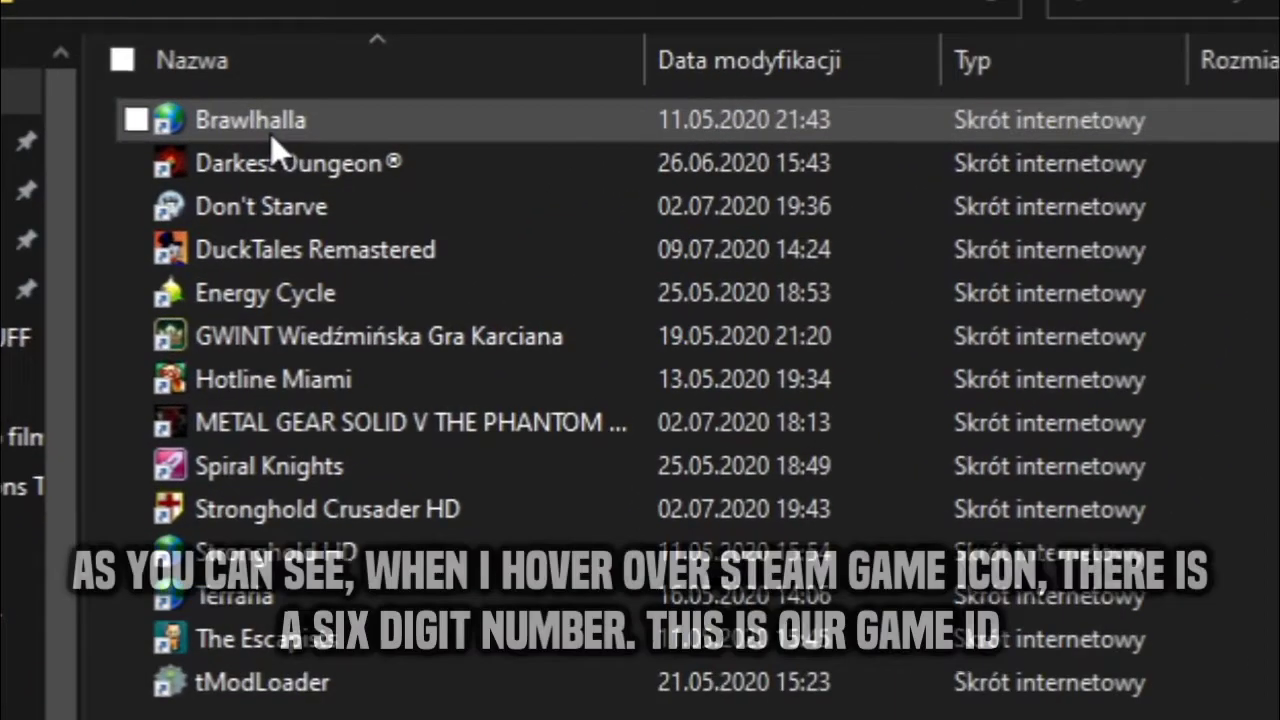
pyautogui.moveTo(299, 44)
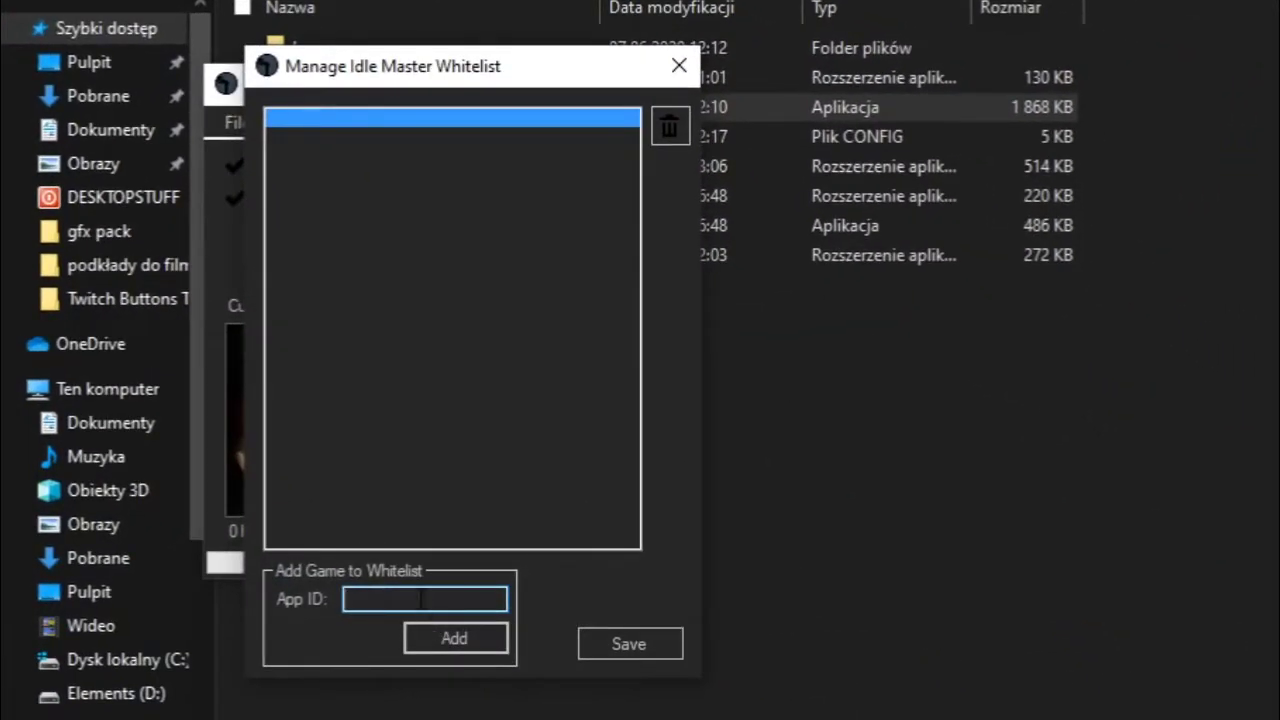
pyautogui.write('2620')
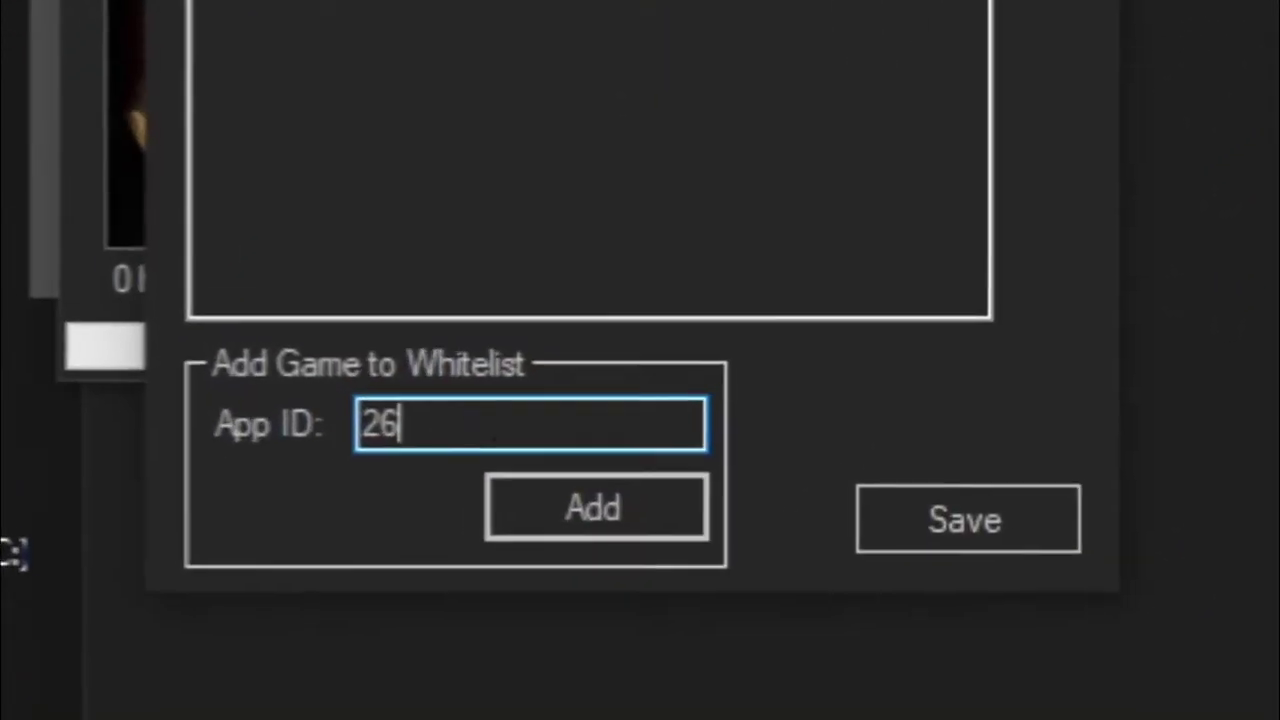
pyautogui.write('60')
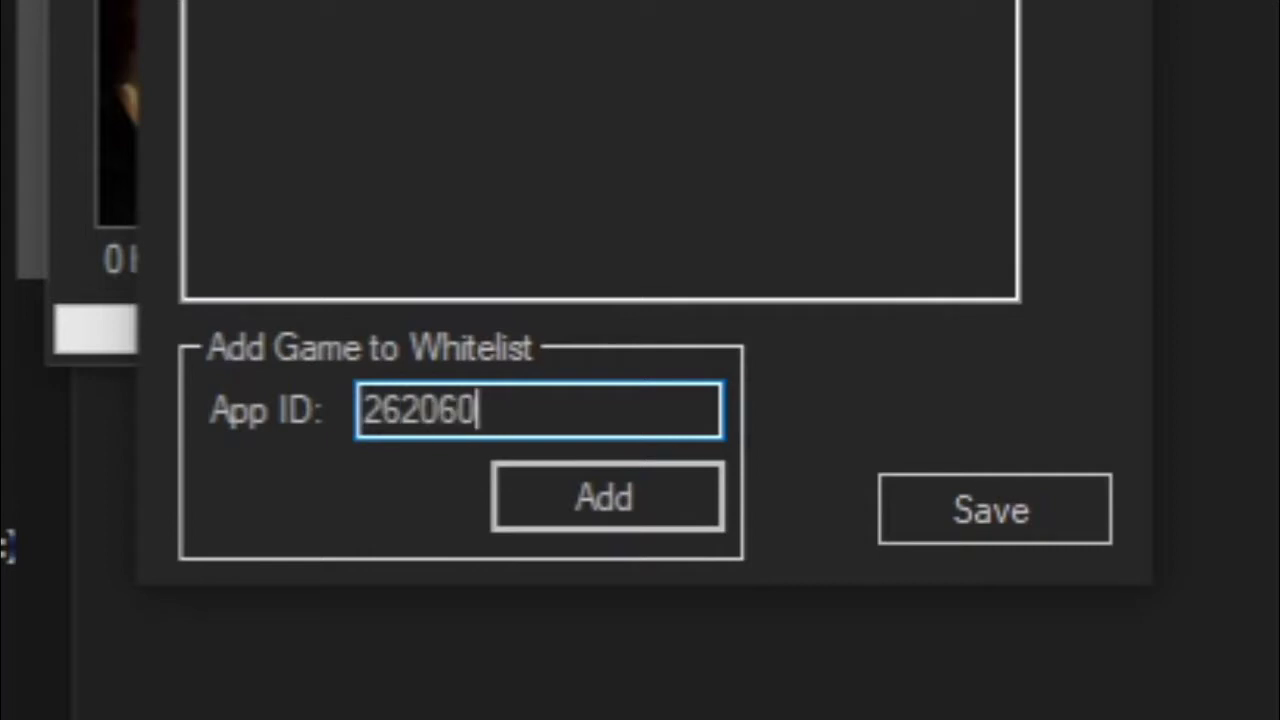
pyautogui.click(669, 515)
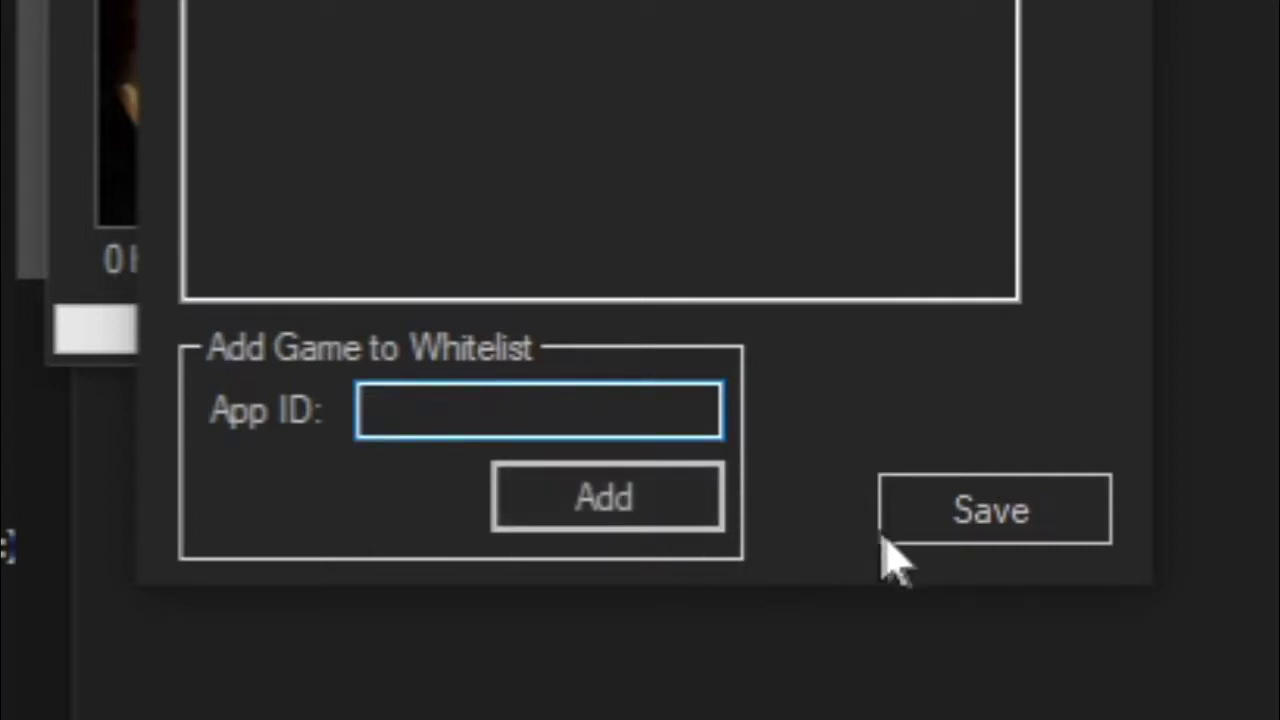
pyautogui.click(1014, 508)
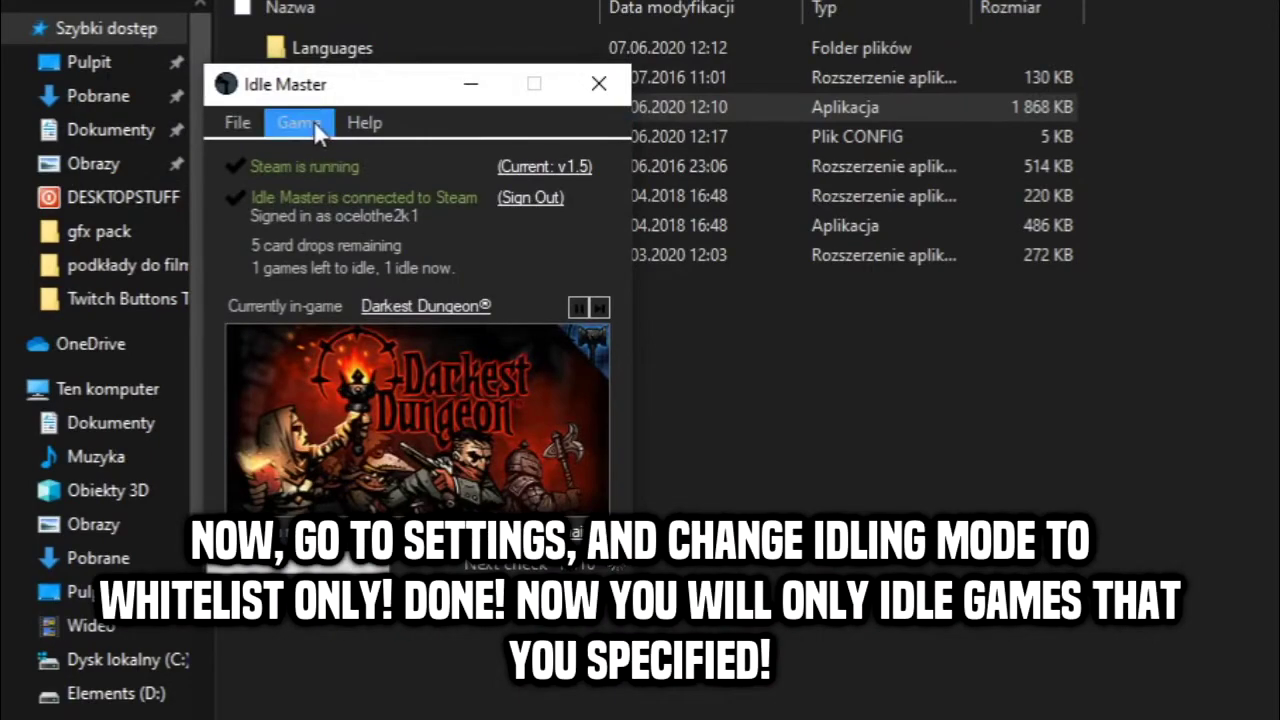
# Choose Idle each game individually as the idling behavior in the settings and accept it.
pyautogui.click(298, 122)
pyautogui.moveTo(248, 125)
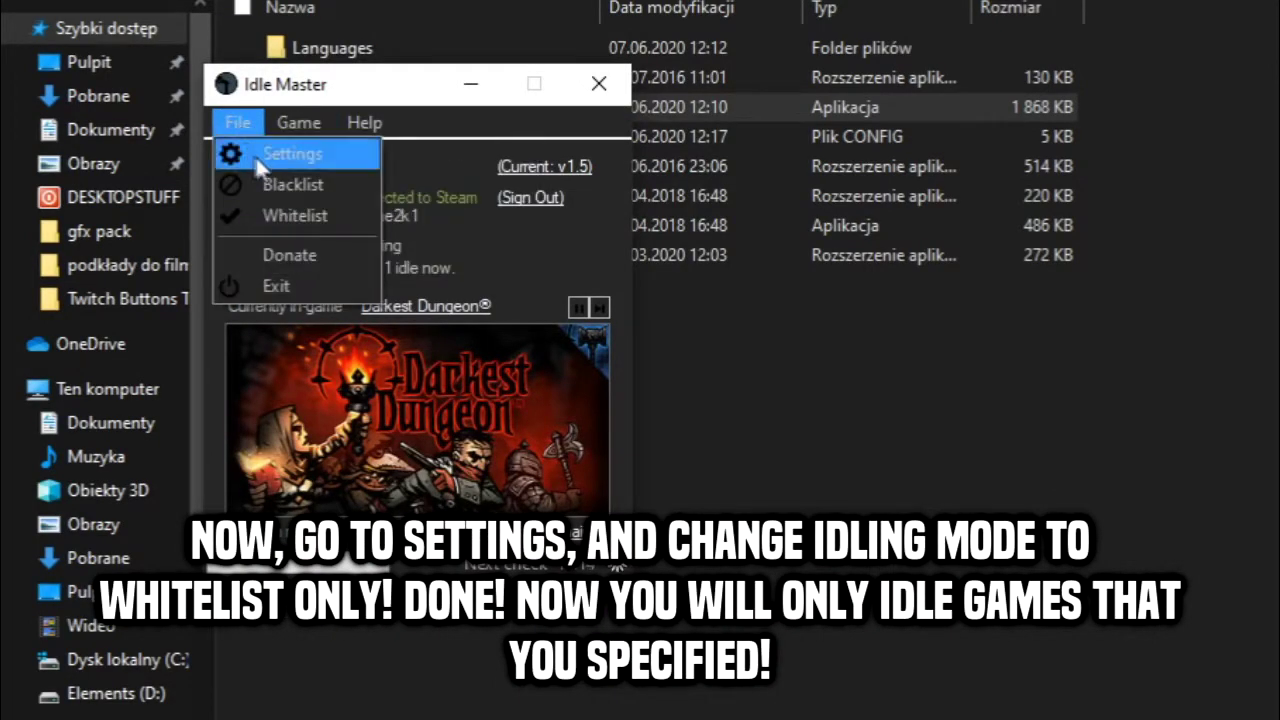
pyautogui.click(276, 155)
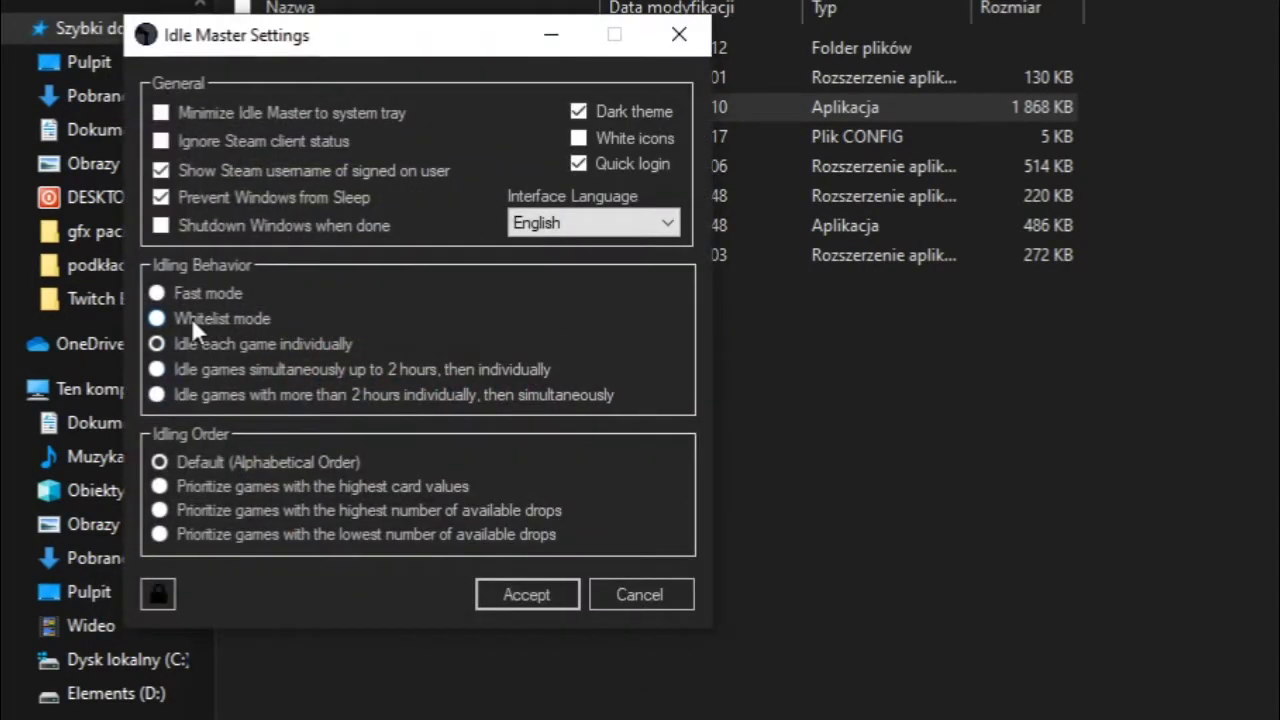
pyautogui.click(215, 341)
pyautogui.click(541, 592)
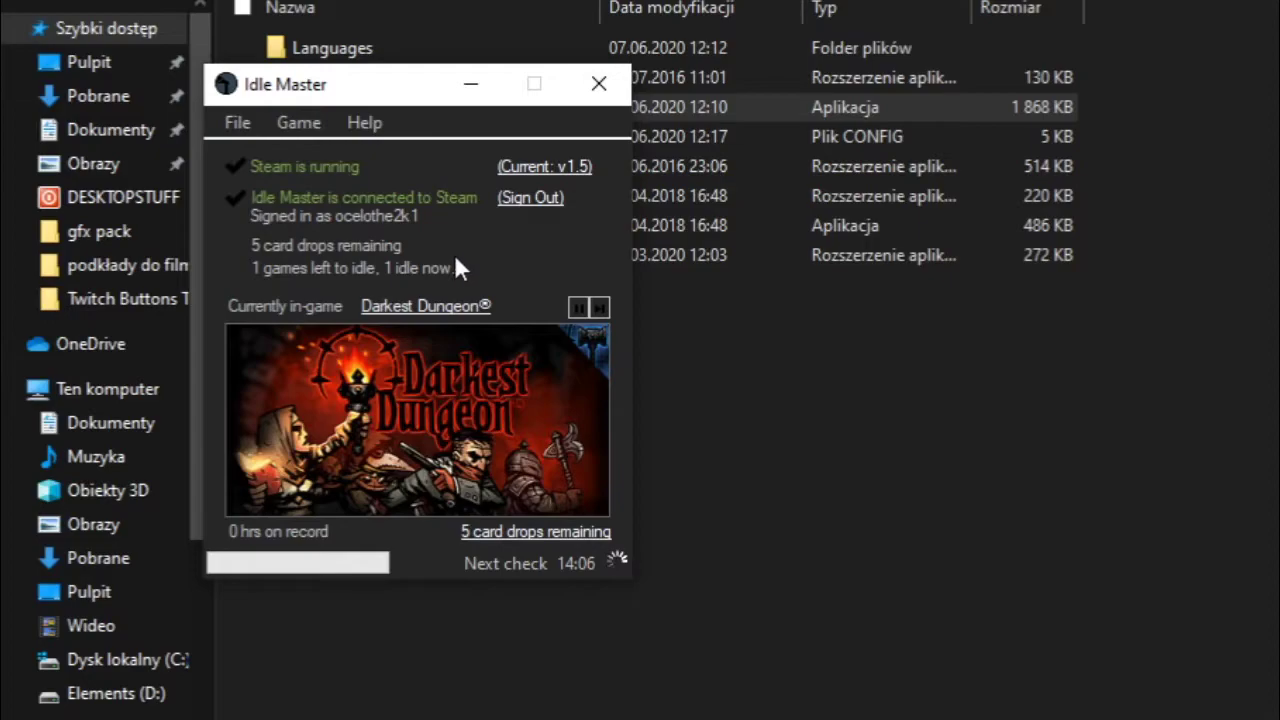
pyautogui.moveTo(338, 97); pyautogui.dragTo(403, 138)
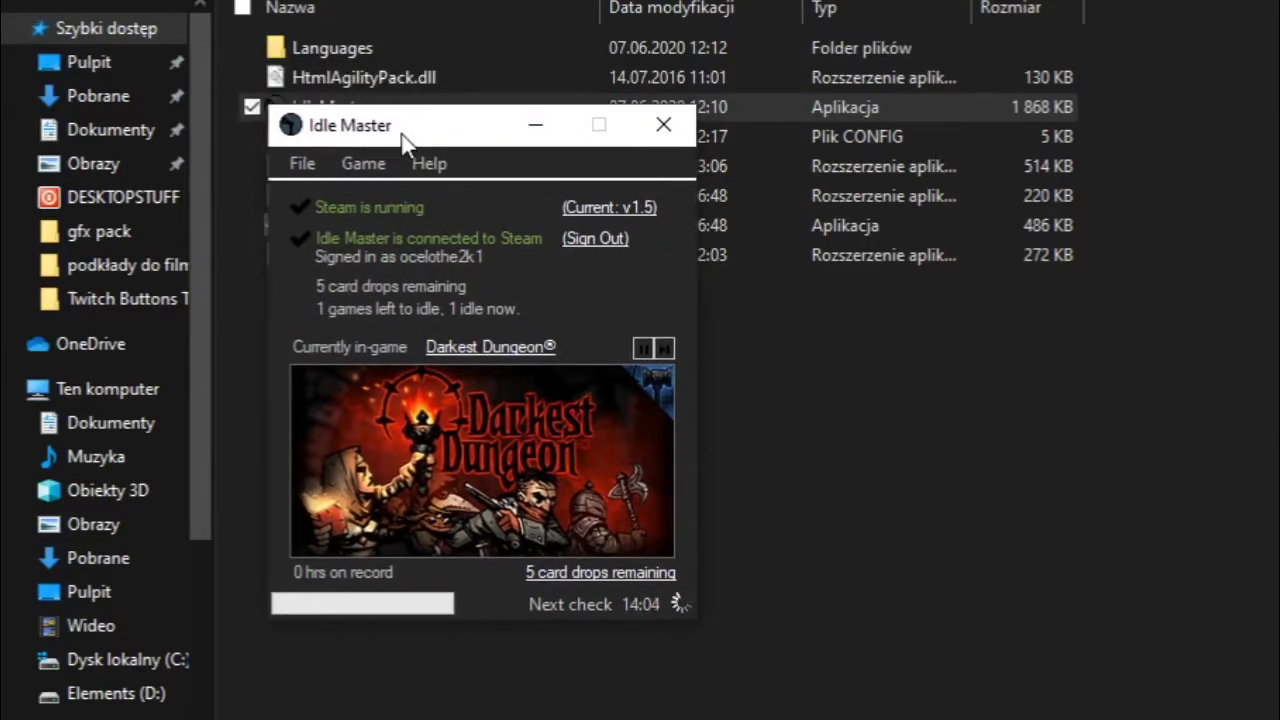